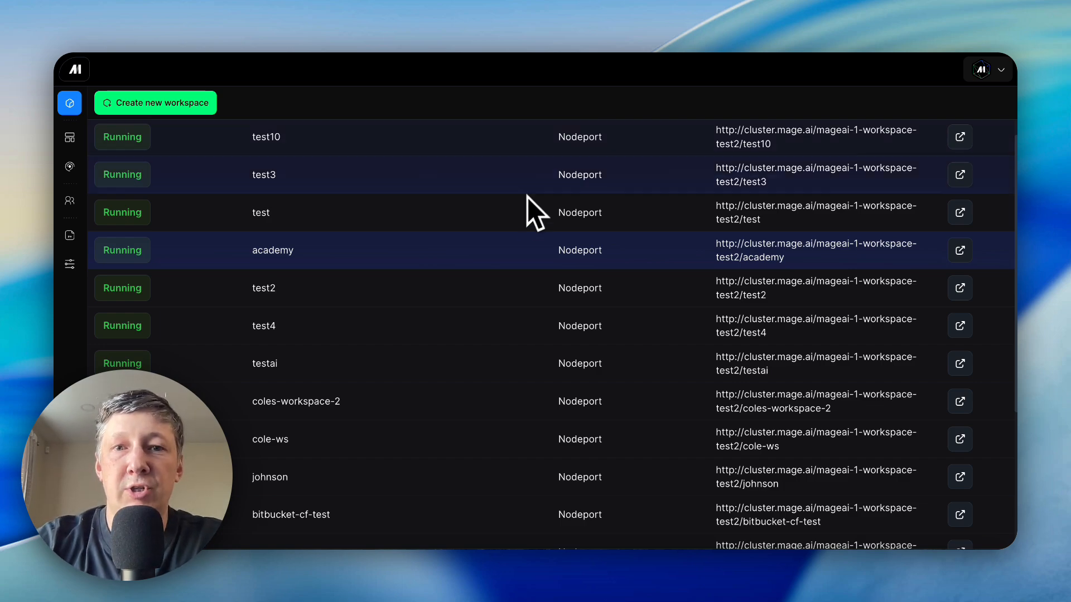
# - Inspect the academy workspace's details, including its container config with the ENABLE_DBT_DOCS environment variable, and close them
pyautogui.click(509, 255)
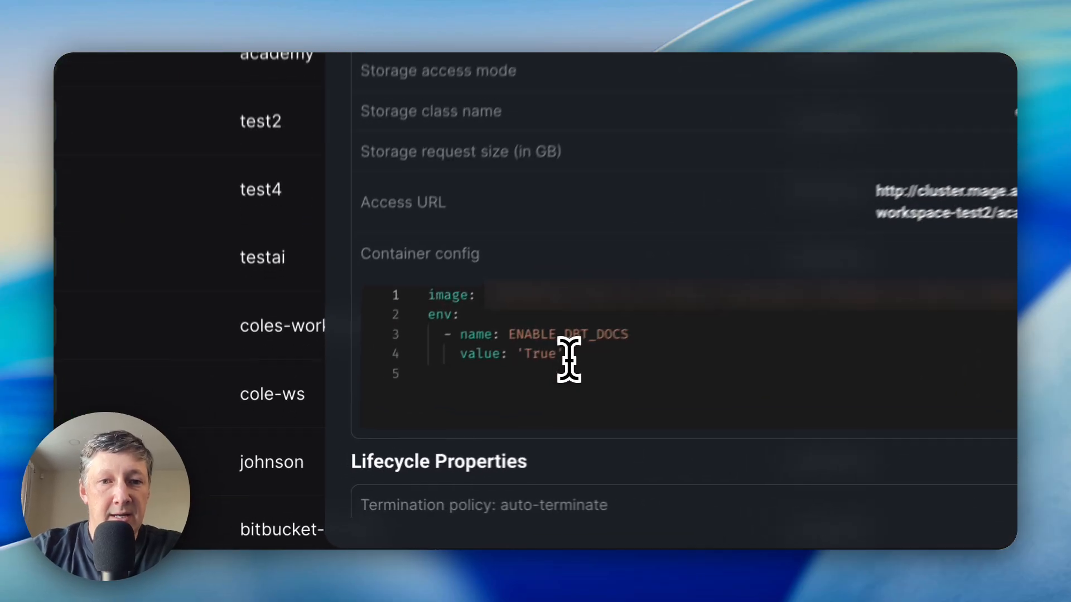
pyautogui.moveTo(432, 416); pyautogui.dragTo(406, 416)
pyautogui.moveTo(493, 336); pyautogui.dragTo(439, 304)
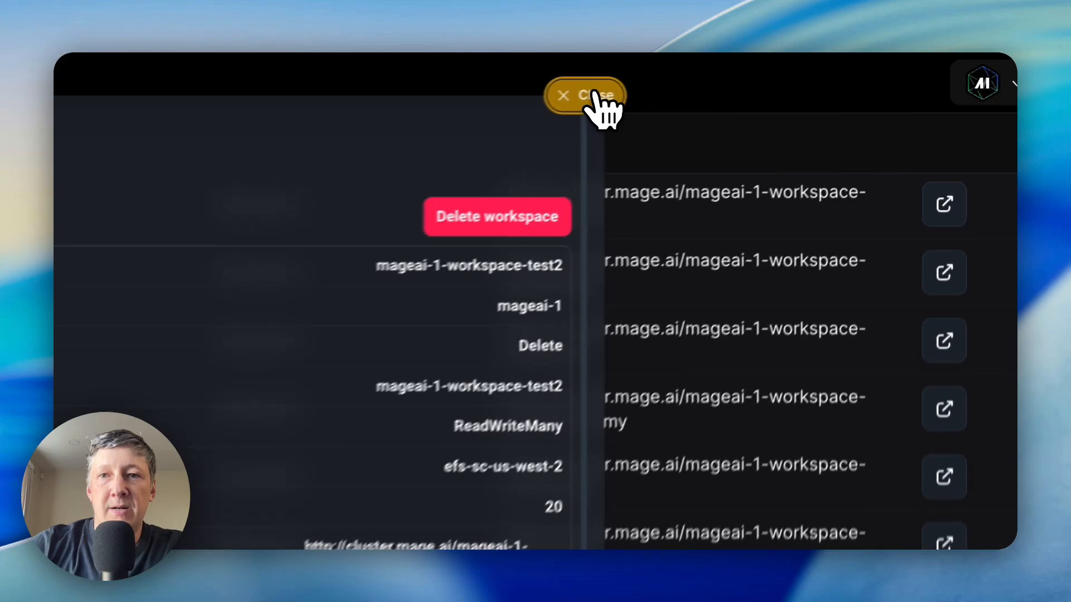
pyautogui.click(594, 93)
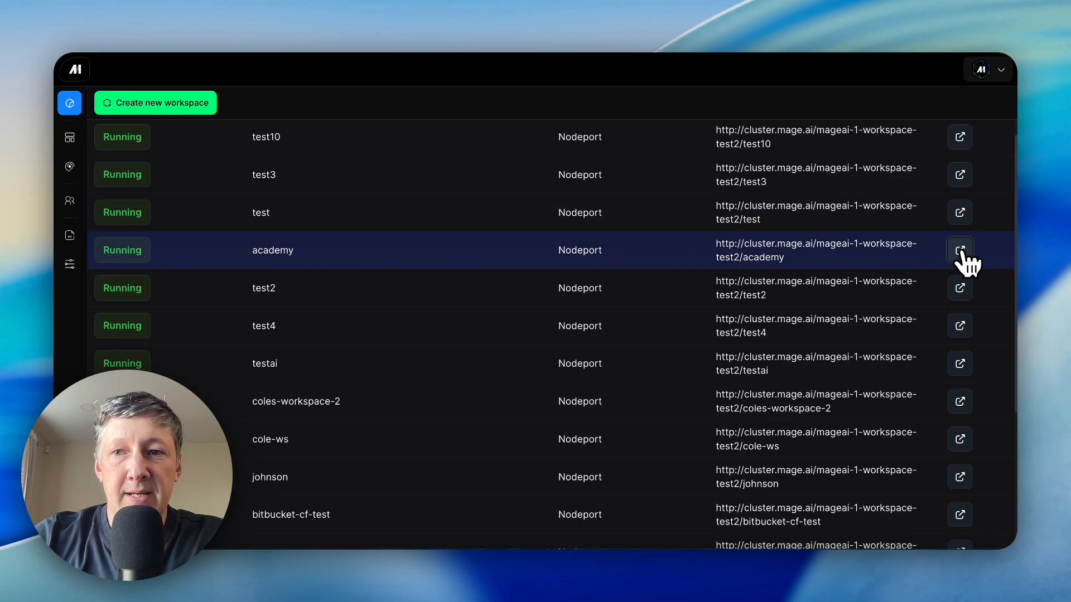
# - Launch the academy workspace and open the "Academy Mage Pro + dbt" pipeline in the editor
pyautogui.click(960, 250)
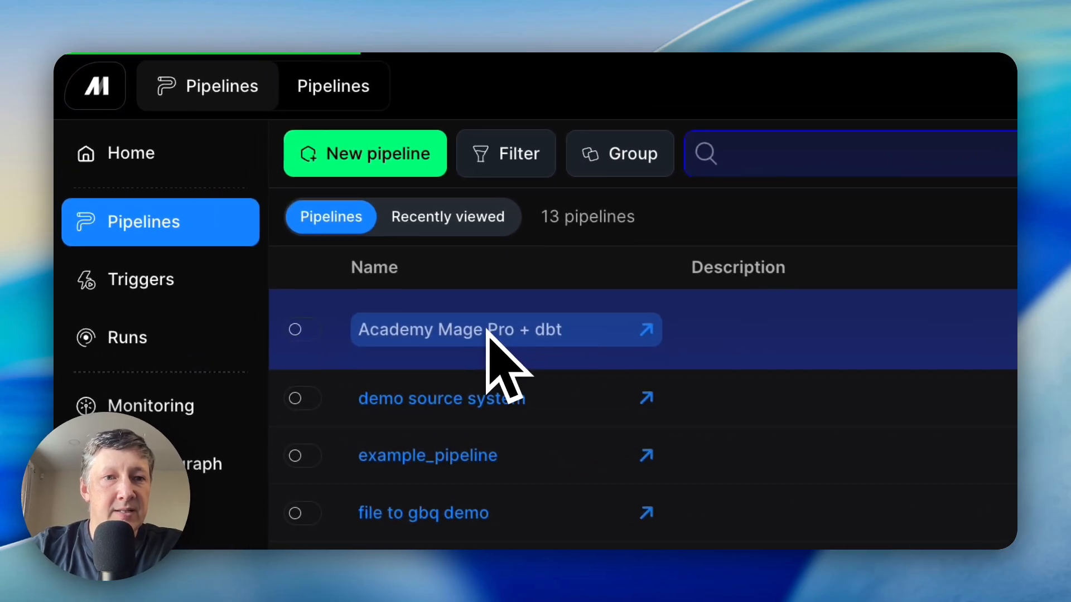
pyautogui.click(275, 192)
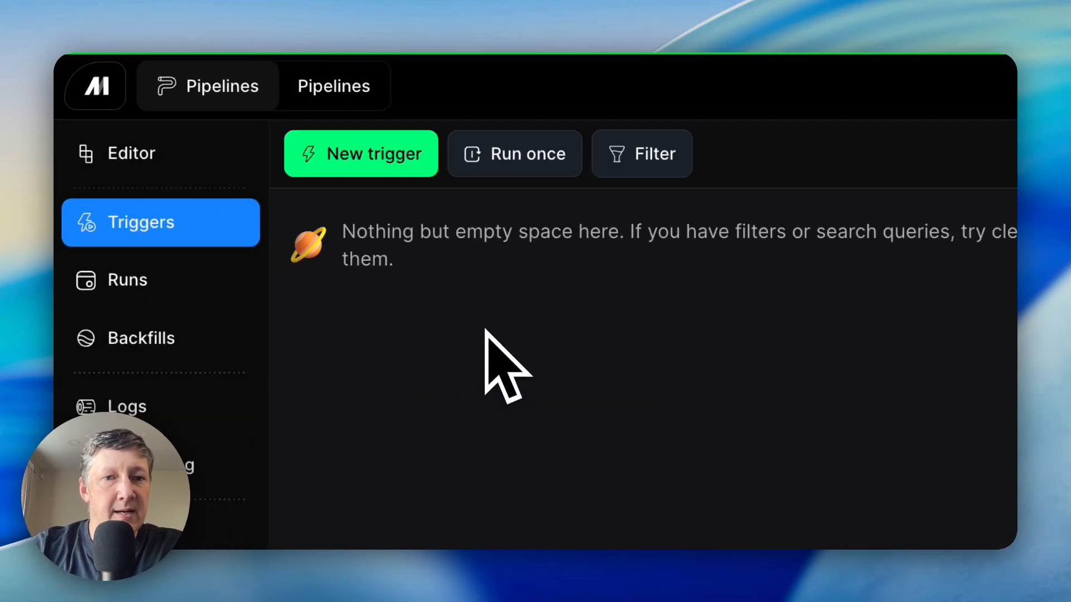
pyautogui.click(177, 157)
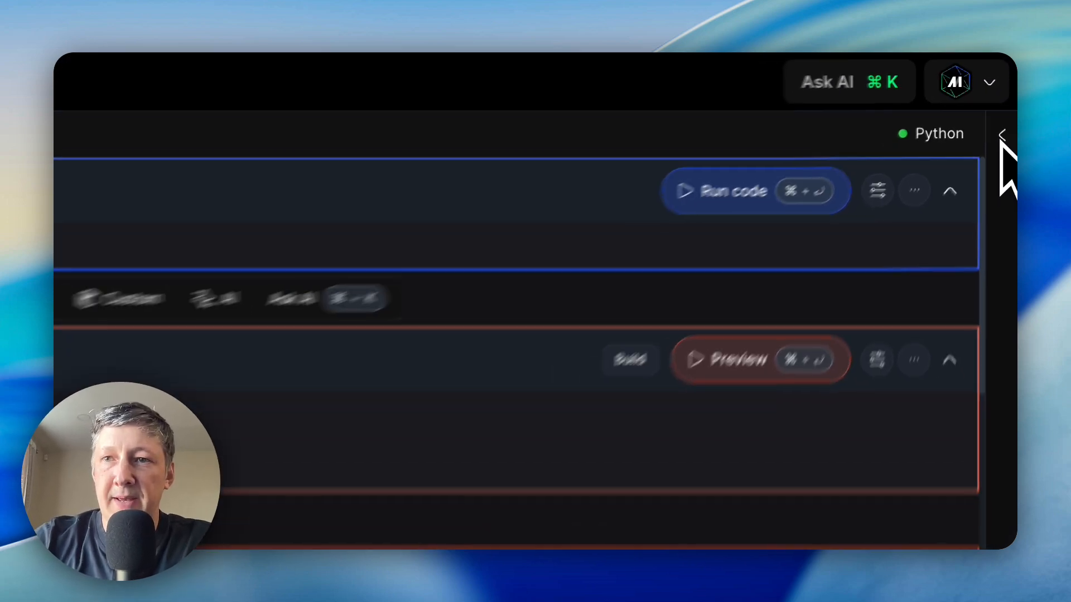
pyautogui.click(1001, 137)
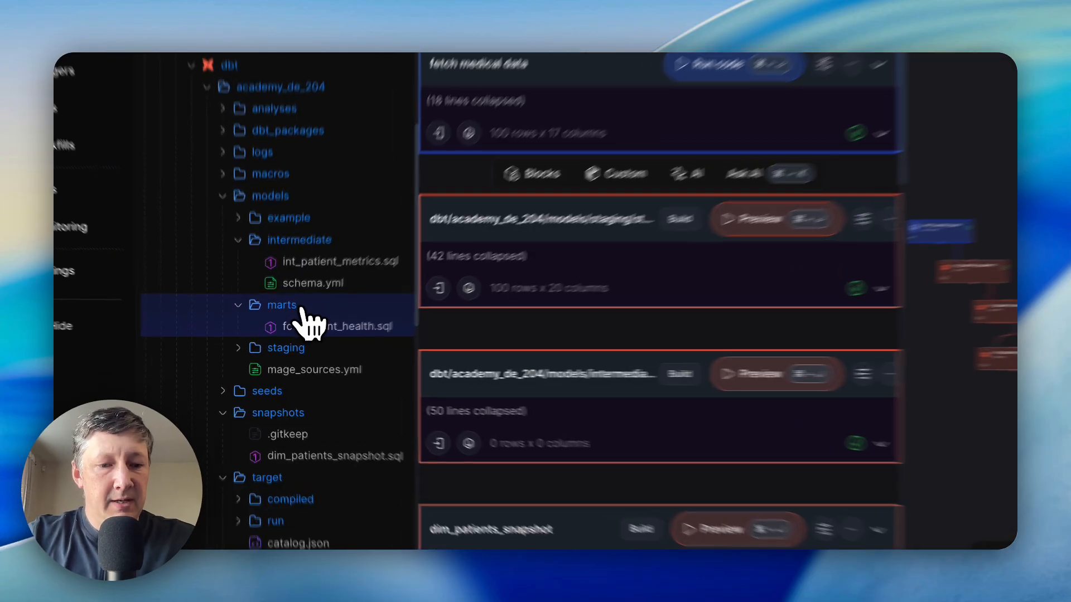
# - Create a new file named schema.yml in the academy_de_204 project's models/marts folder
pyautogui.rightClick(301, 308)
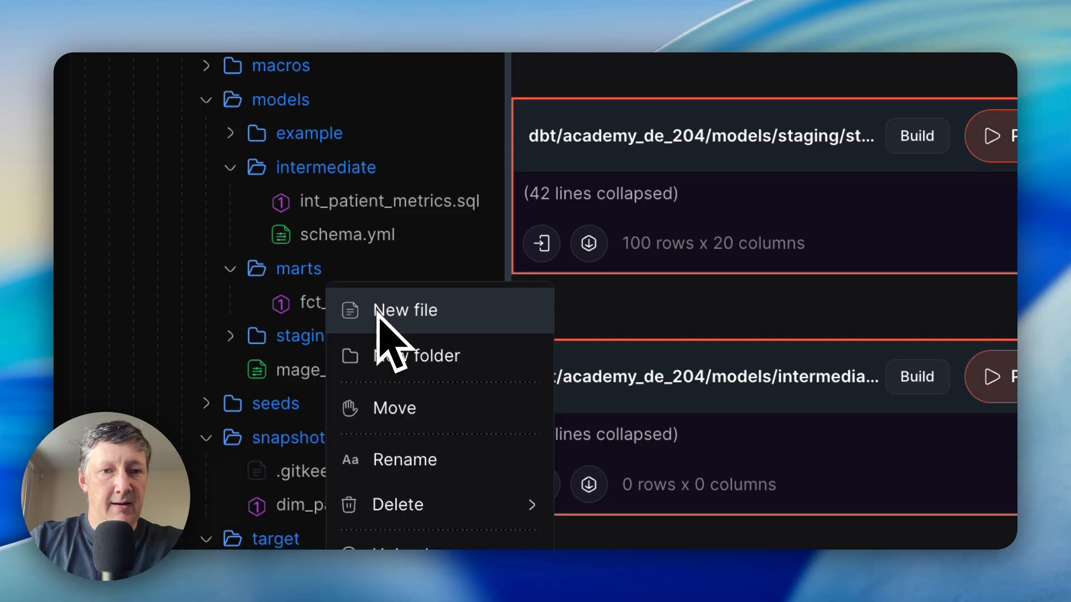
pyautogui.click(379, 310)
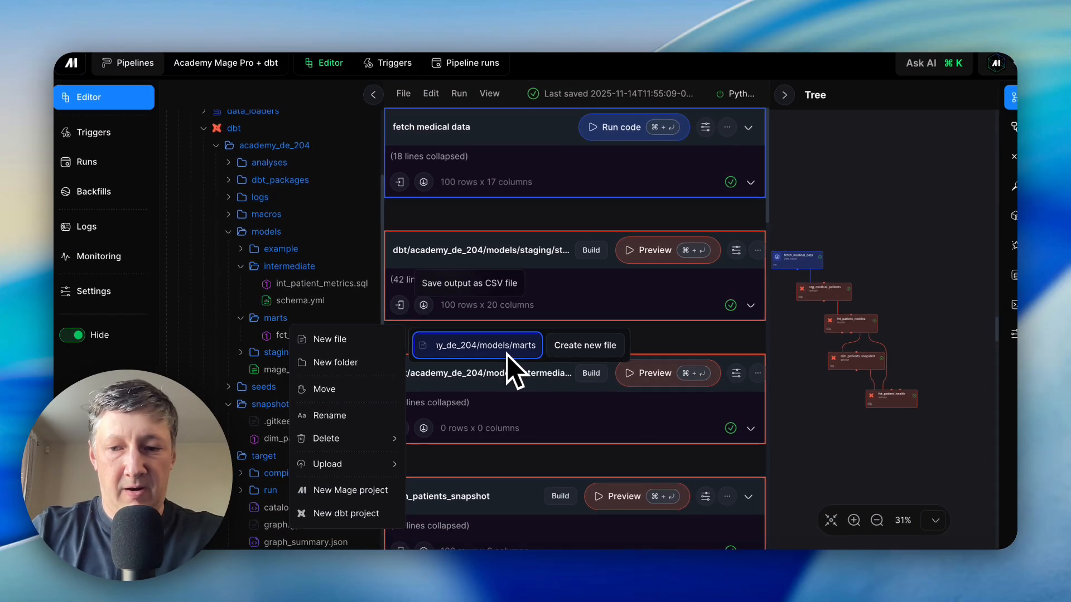
pyautogui.write('/sche')
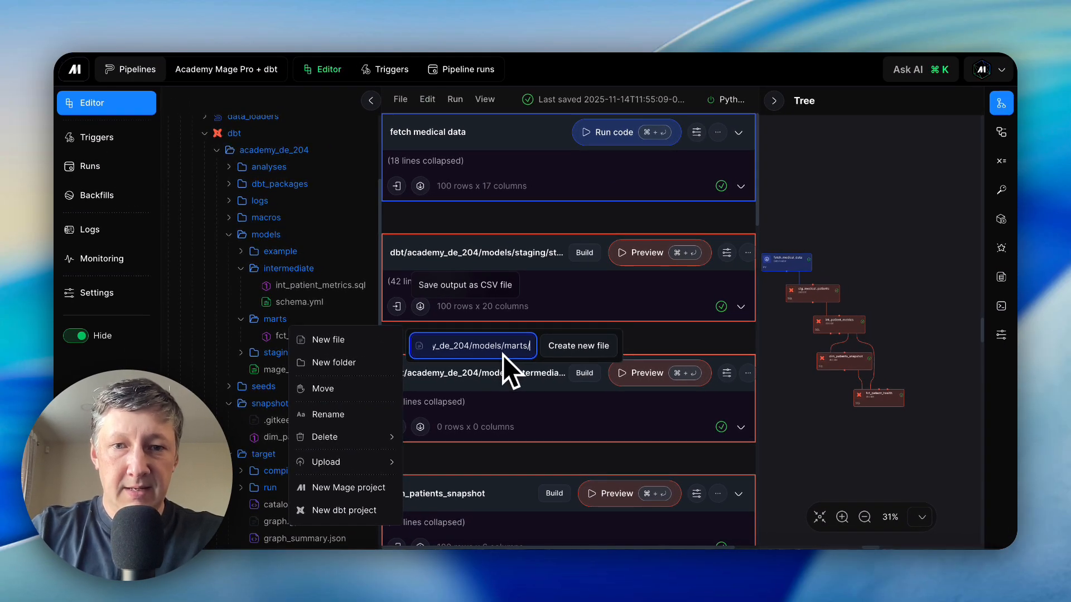
pyautogui.write('ma.yml')
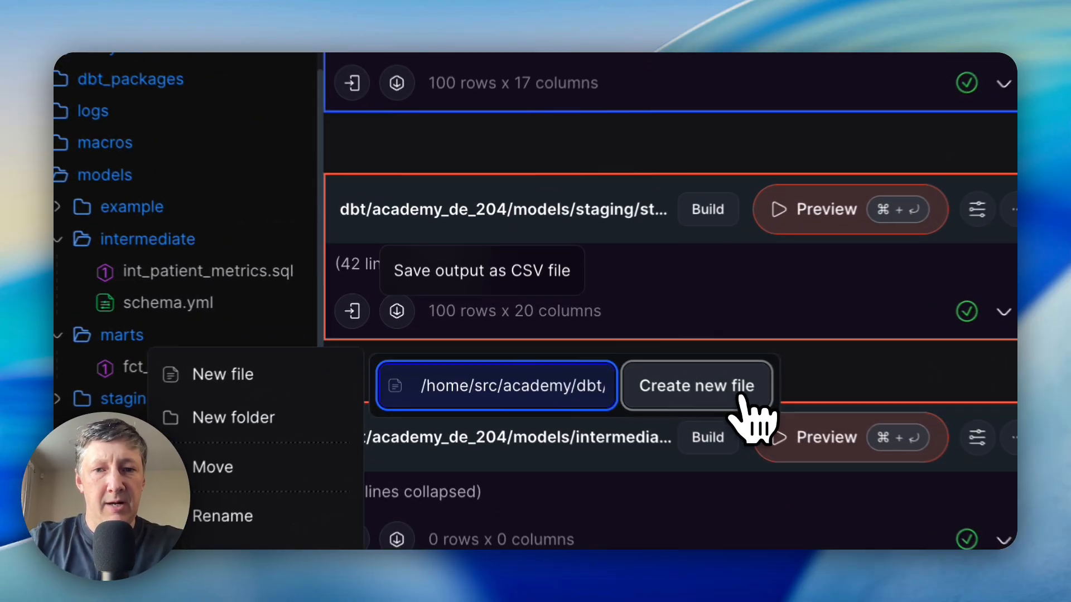
pyautogui.click(584, 347)
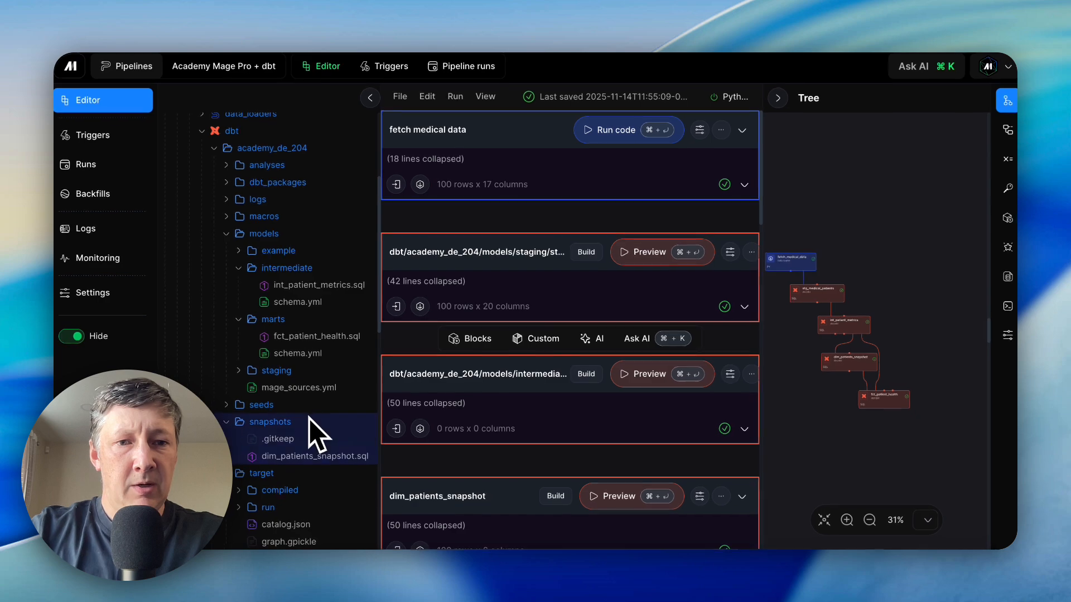
# - Paste the copied fct_patient_health model documentation into the marts folder's schema.yml, save it and close the file
pyautogui.click(310, 359)
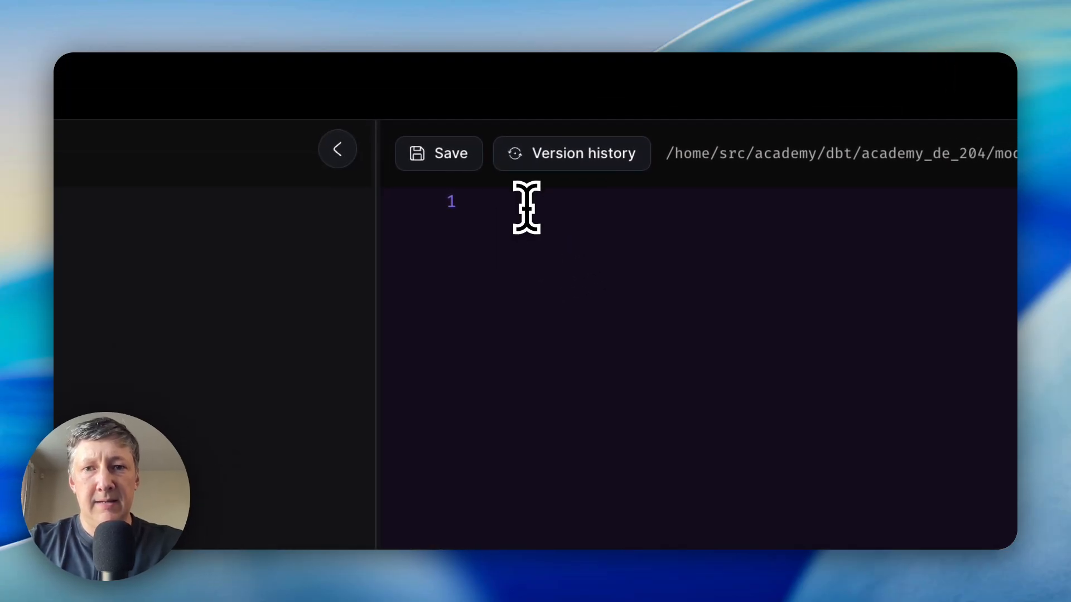
pyautogui.click(526, 208)
pyautogui.press('super+v')
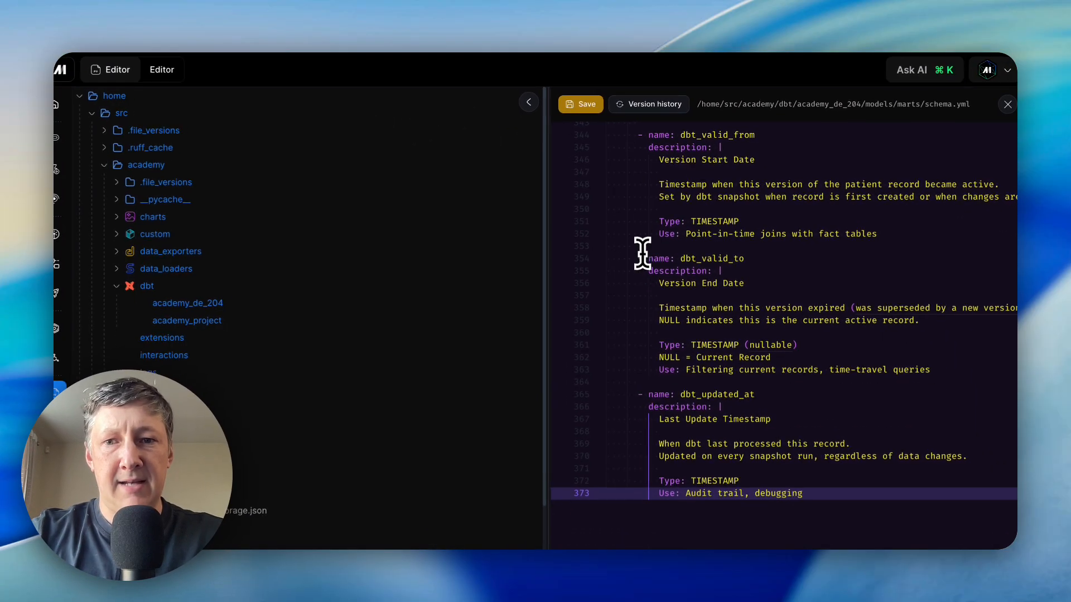
pyautogui.scroll(20, 644, 259)
pyautogui.scroll(1, 647, 262)
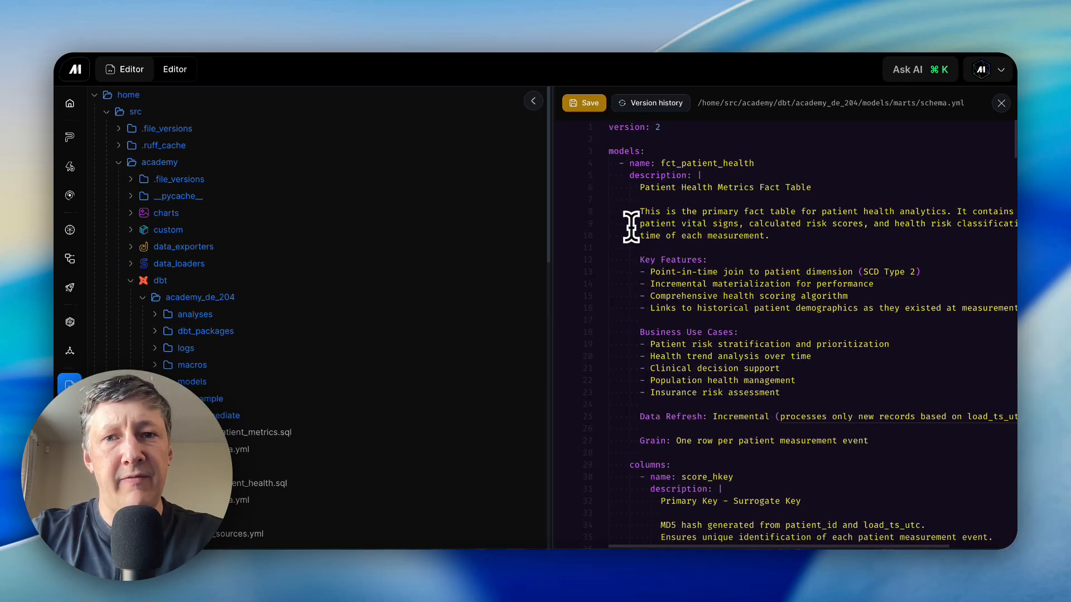
pyautogui.click(588, 105)
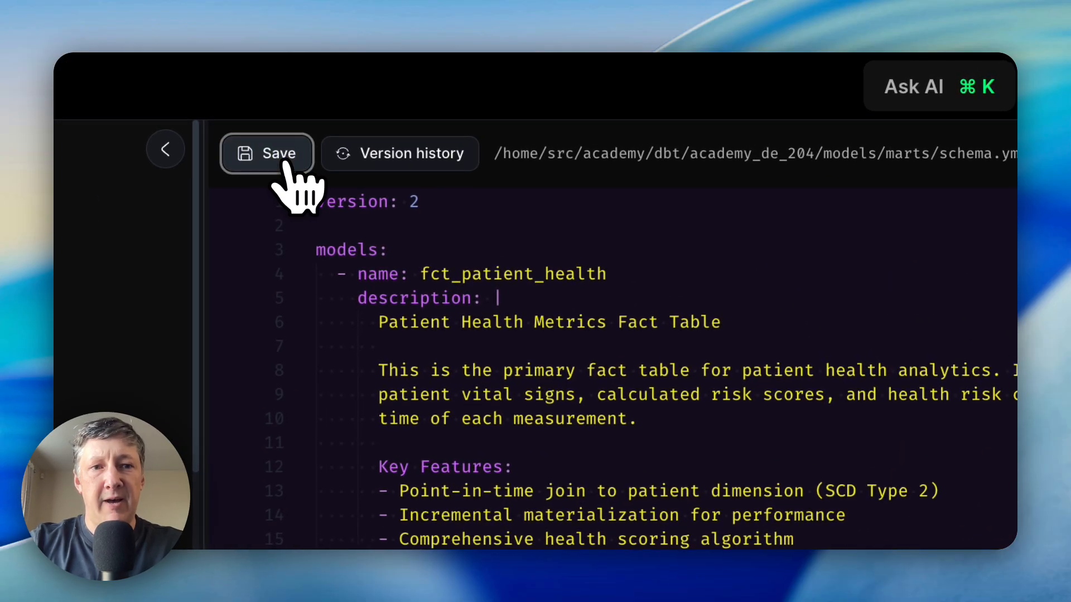
pyautogui.click(987, 155)
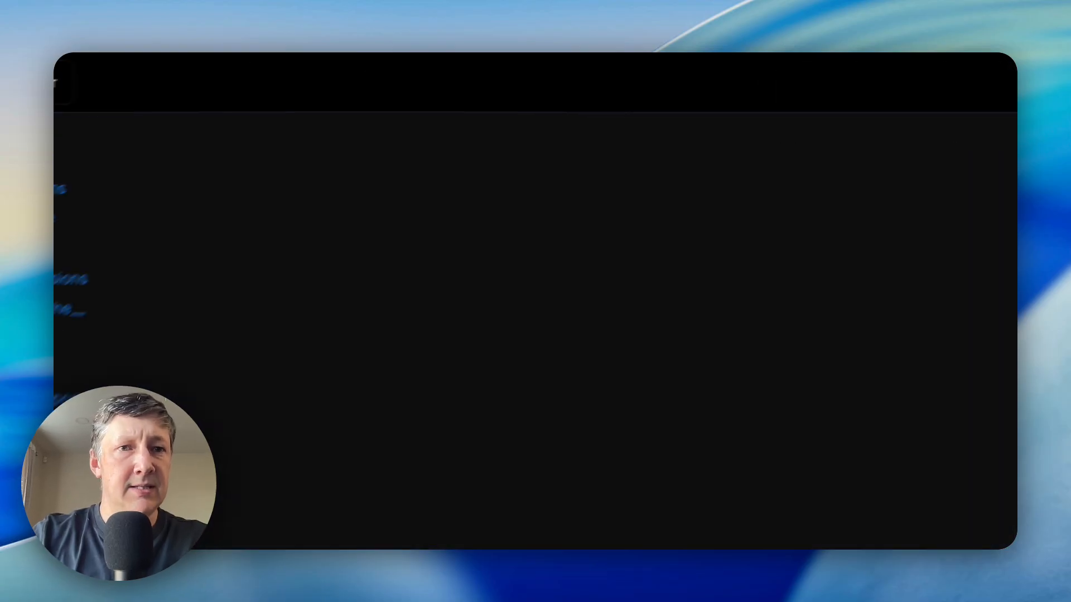
# - Return to the pipeline editor and run "dbt docs generate" for the academy_de_204 project in the terminal
pyautogui.click(307, 22)
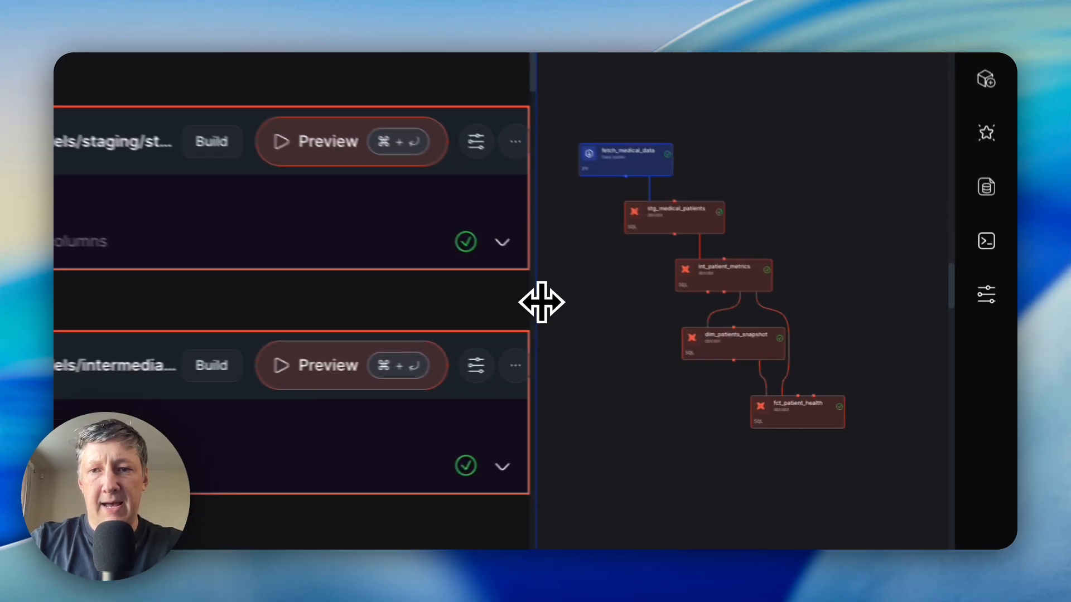
pyautogui.moveTo(761, 339); pyautogui.dragTo(794, 338)
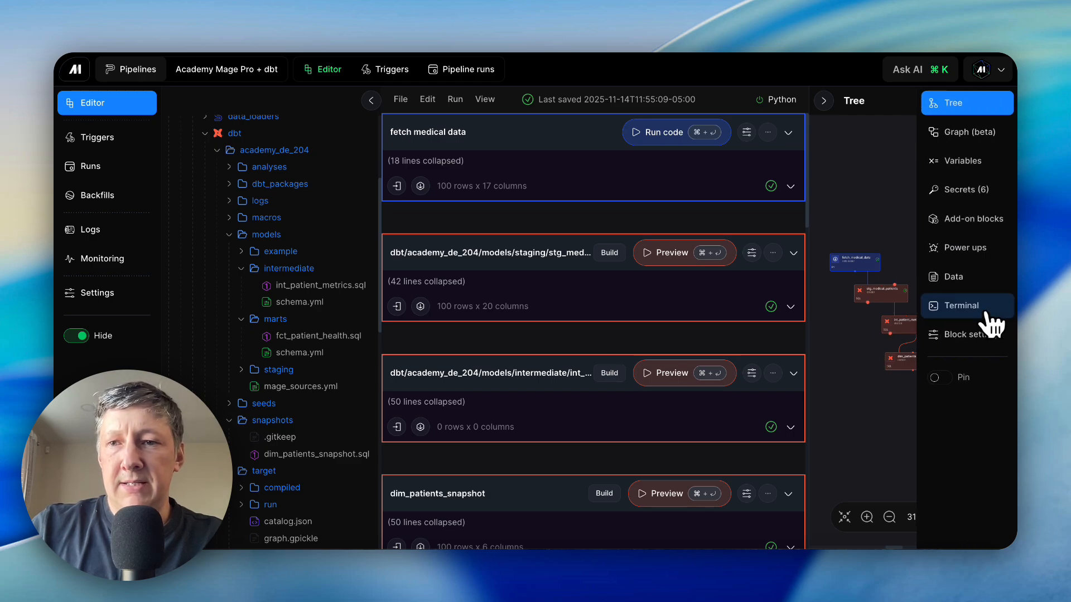
pyautogui.click(973, 313)
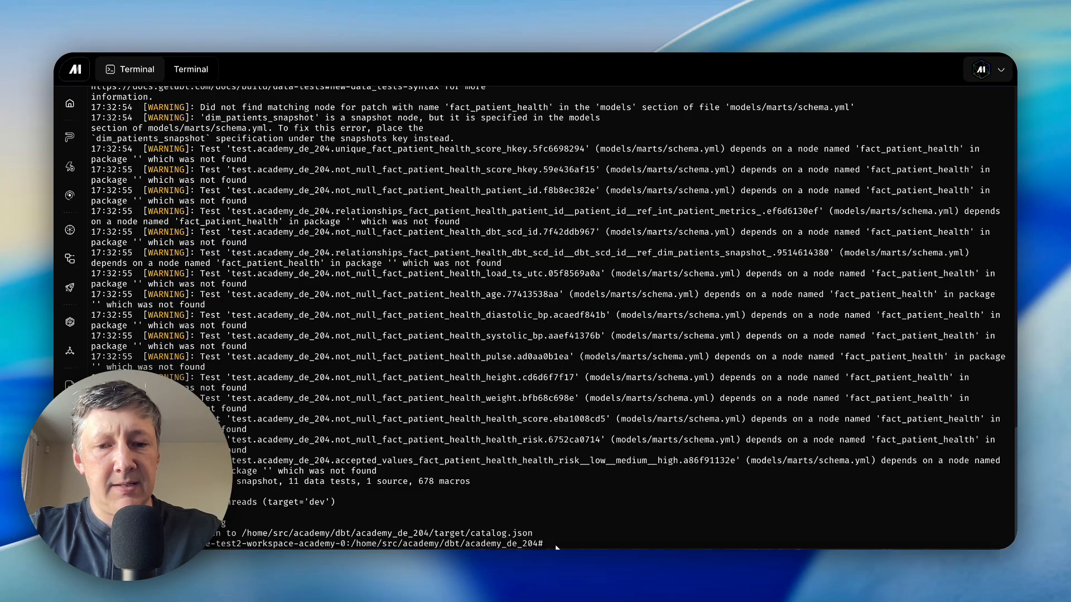
pyautogui.write('db')
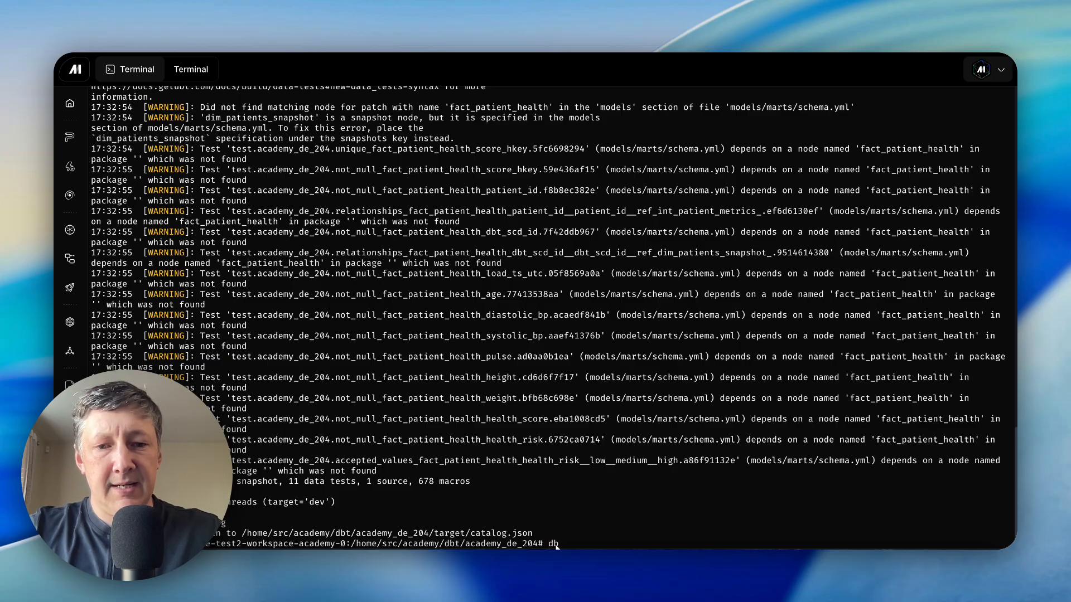
pyautogui.write('t docs generate')
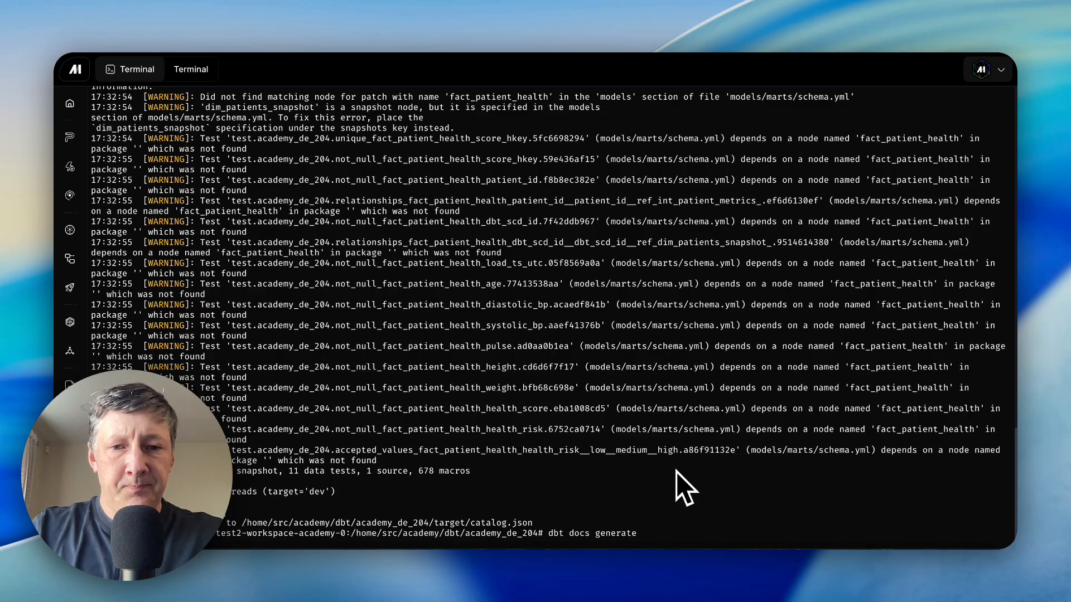
pyautogui.press('Return')
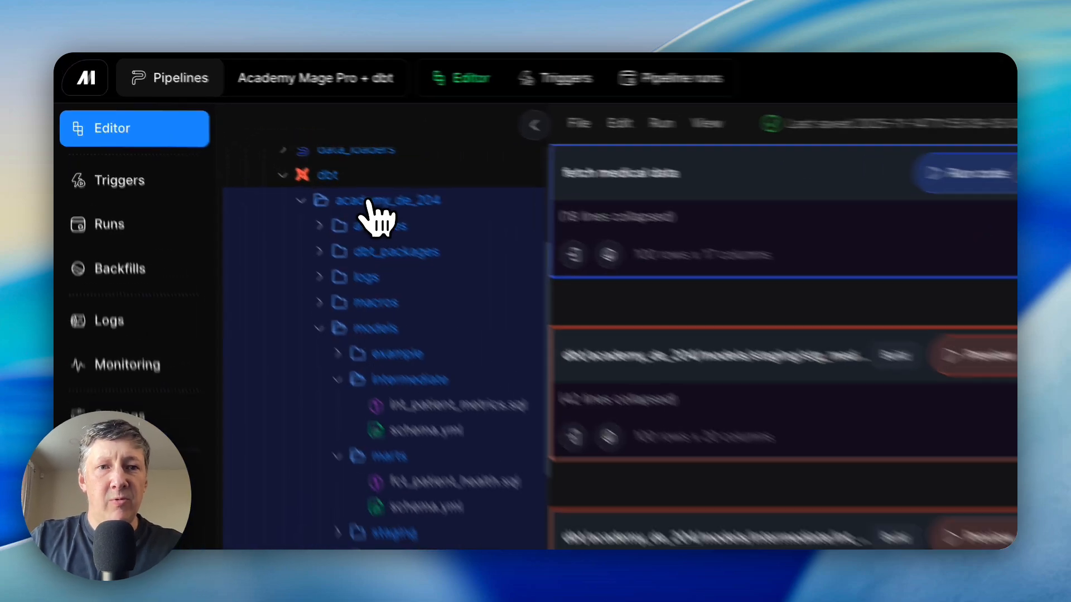
# - Open the dbt docs for academy_de_204 and display the fct_patient_health model from models/marts
pyautogui.rightClick(264, 152)
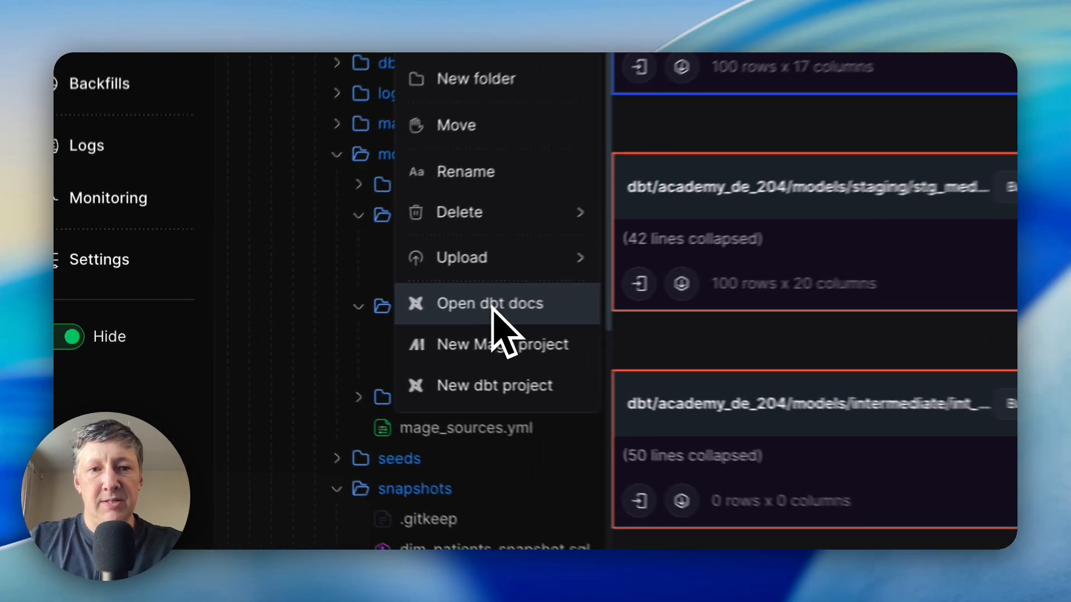
pyautogui.click(317, 319)
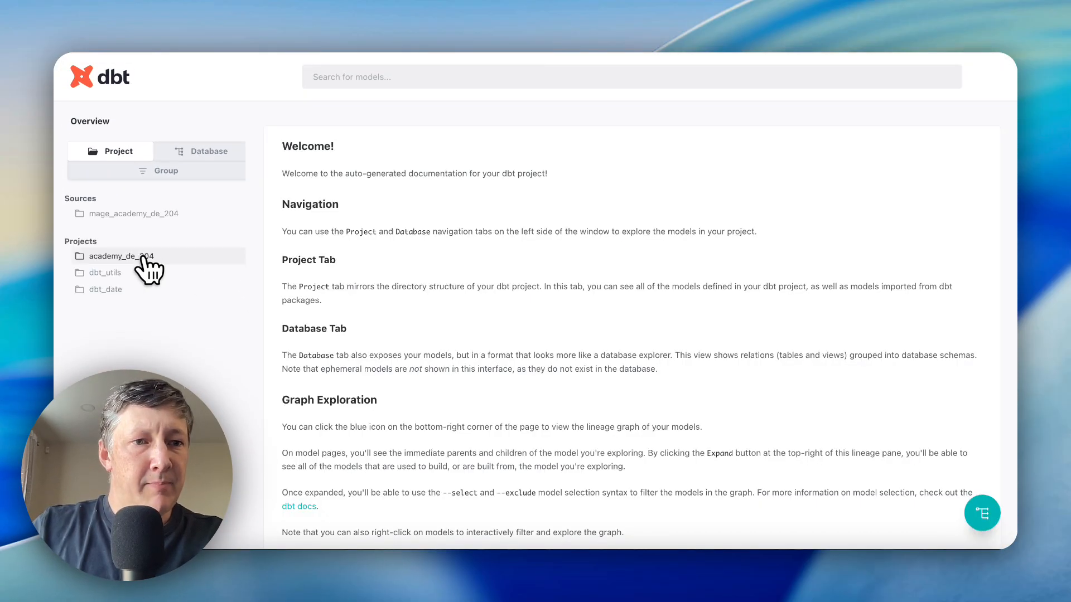
pyautogui.click(170, 246)
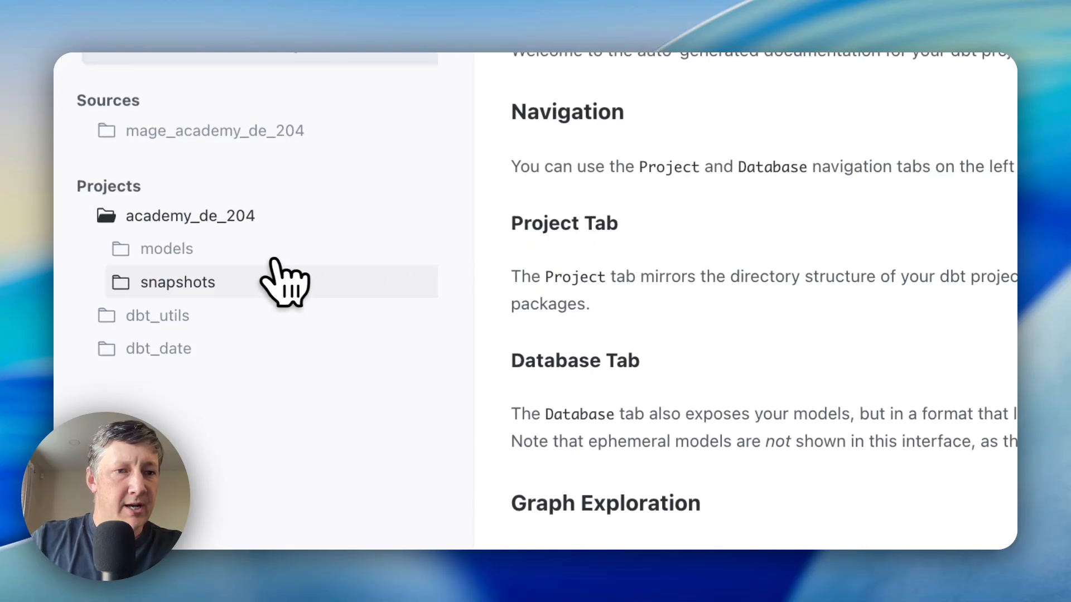
pyautogui.click(171, 269)
pyautogui.click(191, 357)
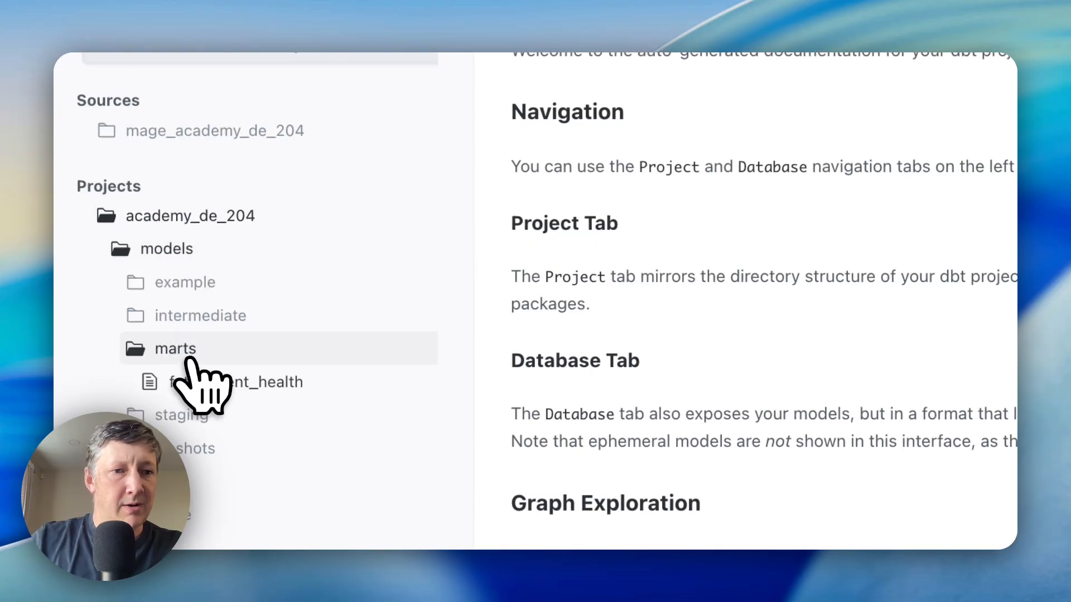
pyautogui.click(223, 379)
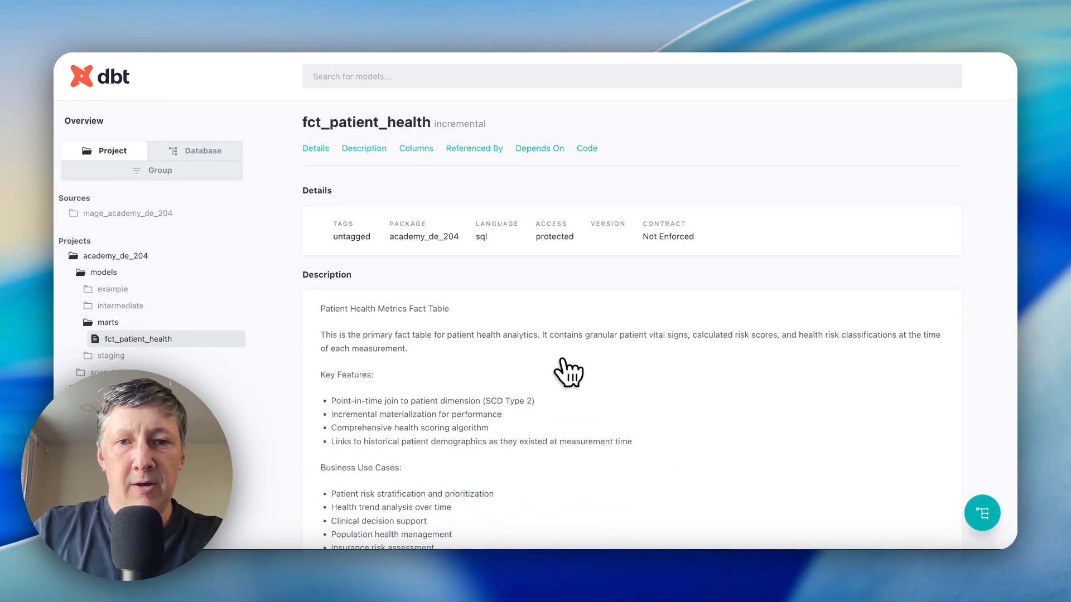
# - Review the fct_patient_health description and column list, expanding and collapsing the primary key column's details
pyautogui.scroll(-3, 569, 373)
pyautogui.scroll(-4, 569, 373)
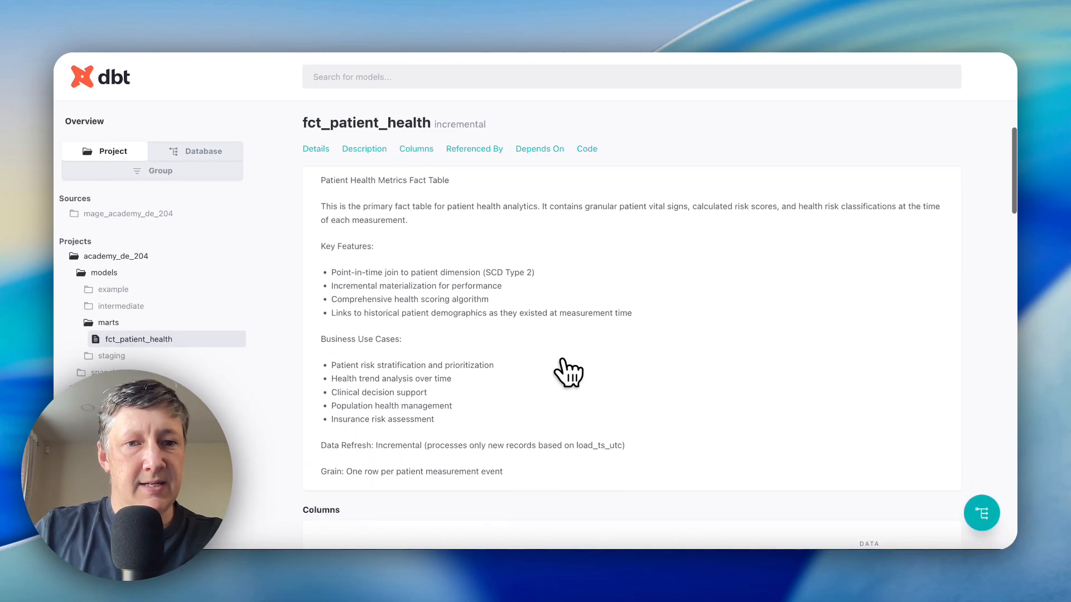
pyautogui.scroll(6, 569, 373)
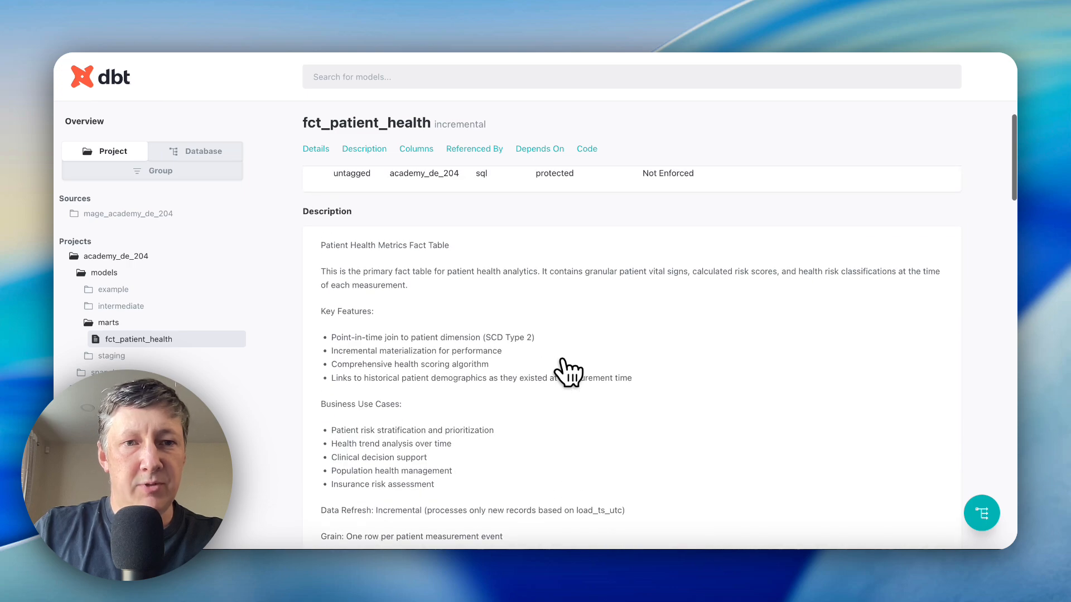
pyautogui.scroll(-12, 569, 373)
pyautogui.scroll(-5, 568, 373)
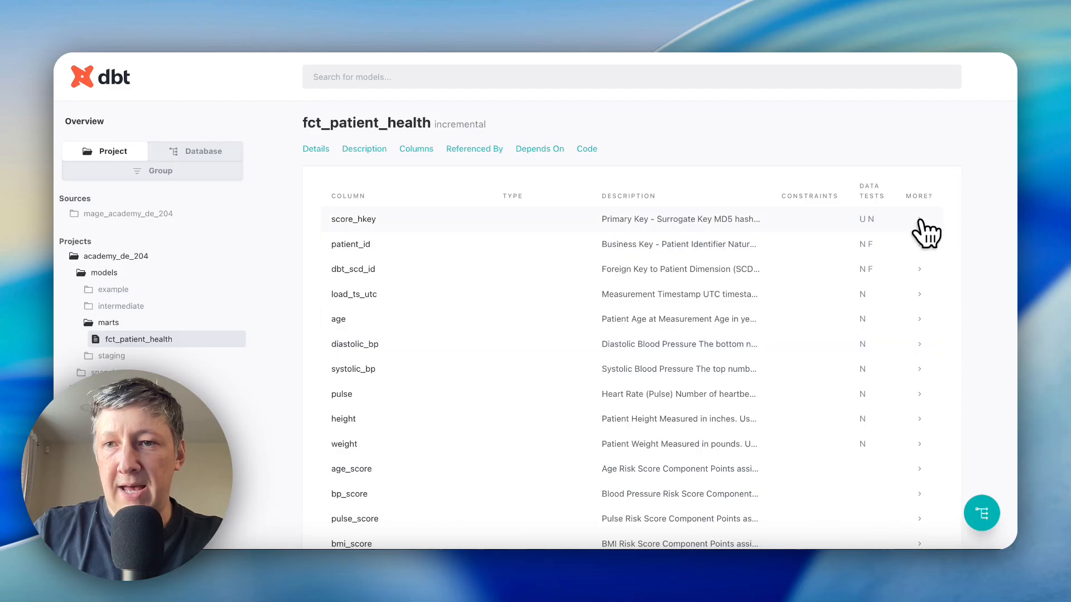
pyautogui.click(919, 220)
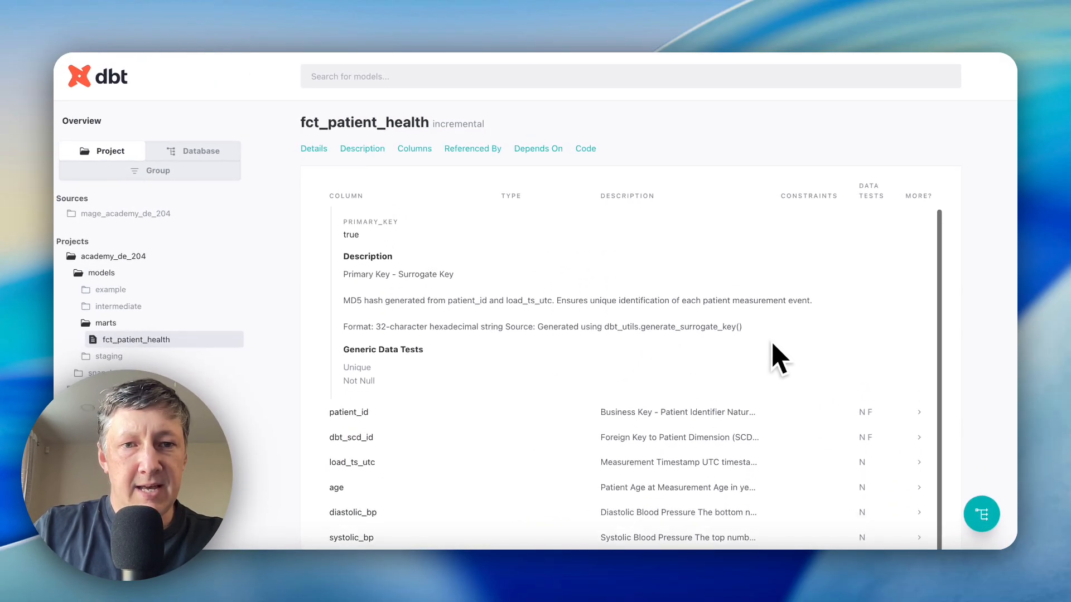
pyautogui.scroll(1, 773, 344)
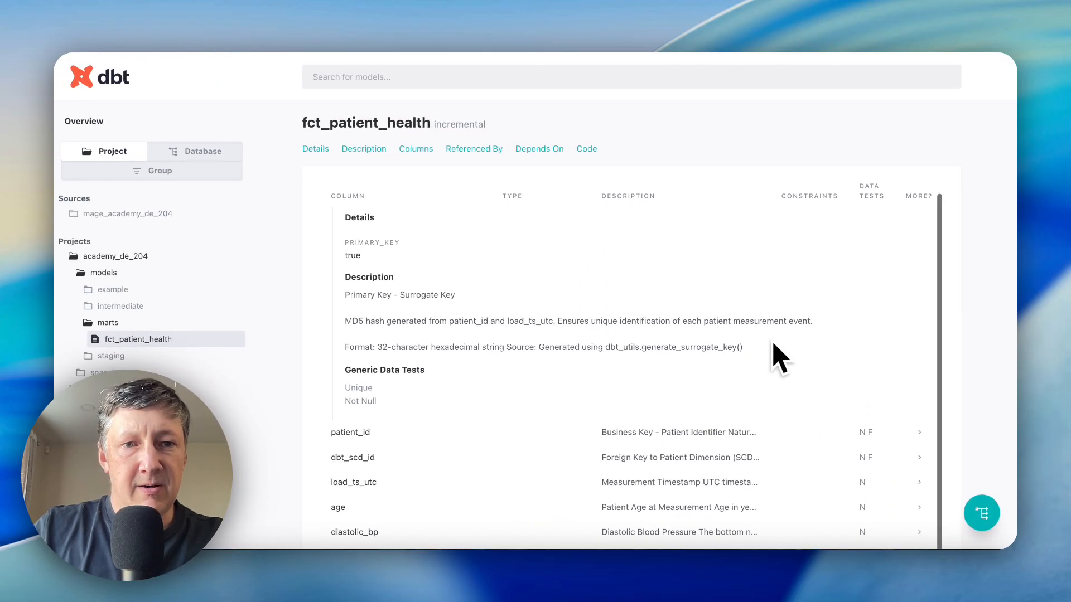
pyautogui.scroll(-1, 772, 344)
pyautogui.scroll(-1, 778, 356)
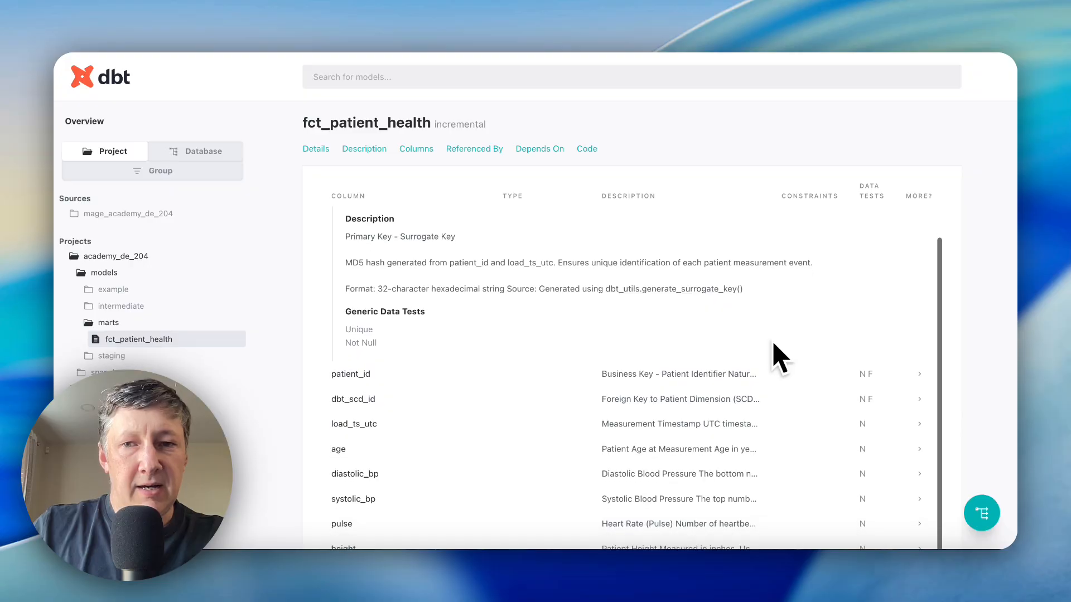
pyautogui.scroll(2, 825, 329)
pyautogui.click(919, 219)
# - Examine the remaining fct_patient_health columns, its referencing tests, its dependencies and its source code
pyautogui.scroll(-10, 741, 437)
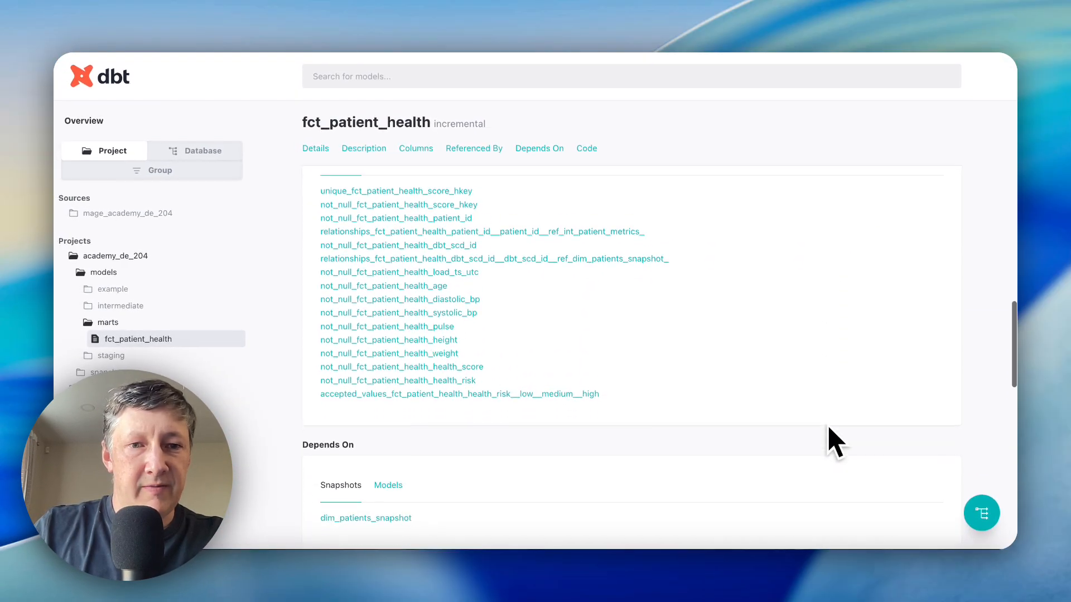
pyautogui.scroll(-4, 829, 429)
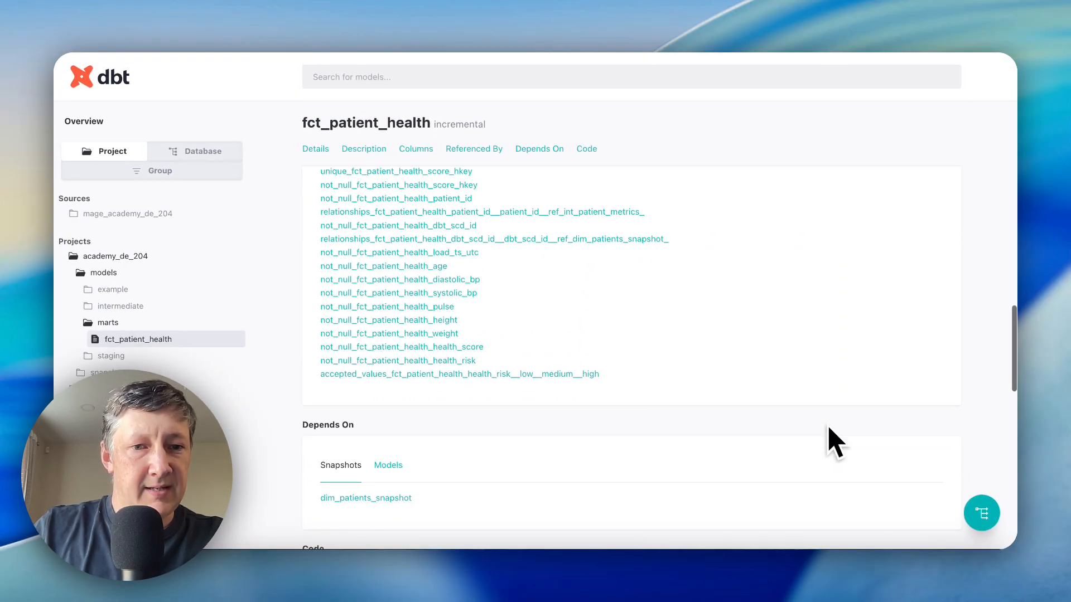
pyautogui.scroll(-10, 834, 440)
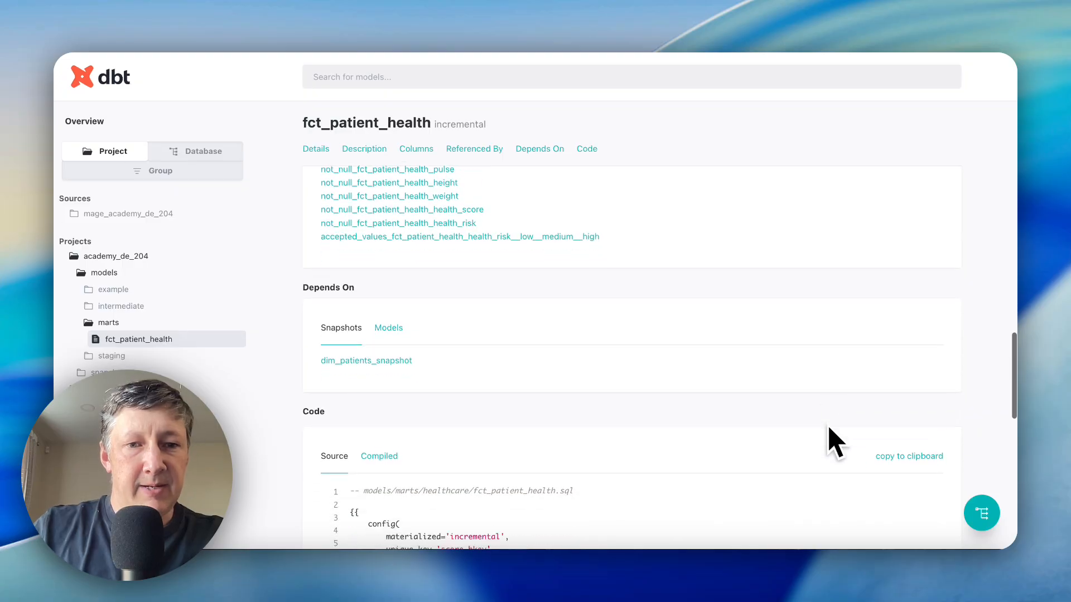
pyautogui.scroll(-8, 814, 374)
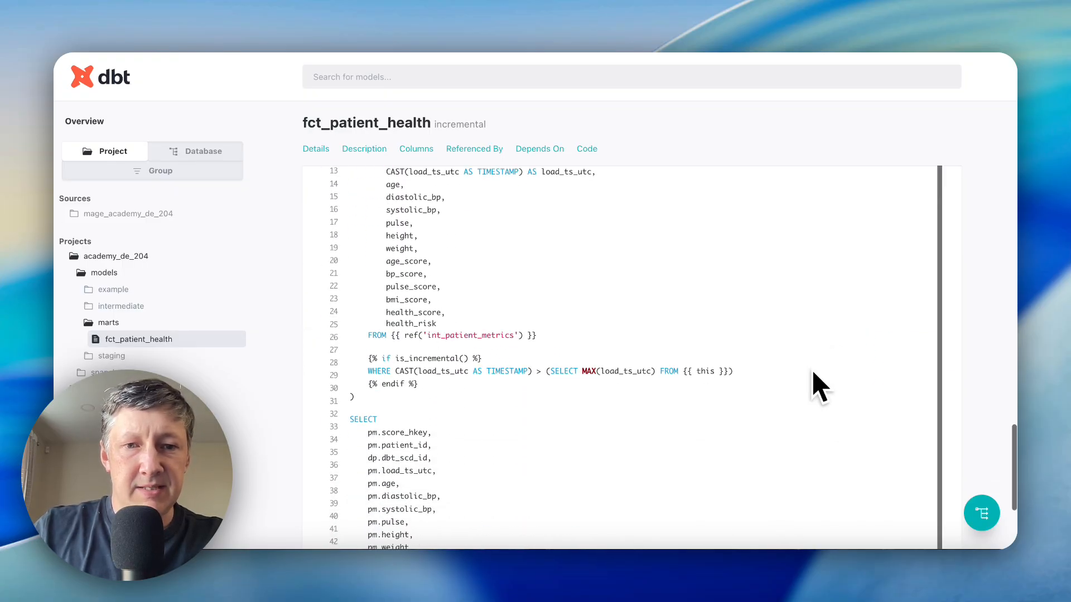